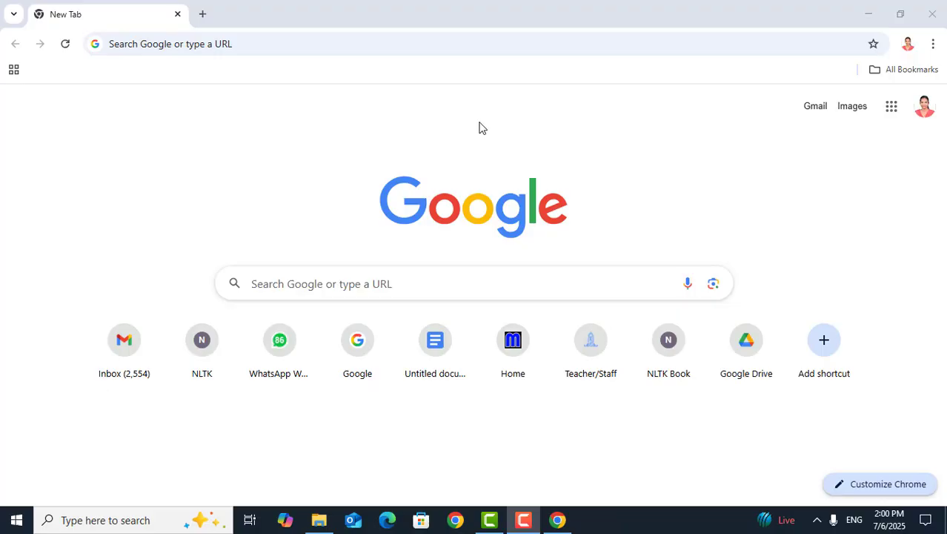
Search the web for "kkw erp login" and open the KK Wagh ERP login page.
{"action": "left_click", "coordinate": [278, 43]}
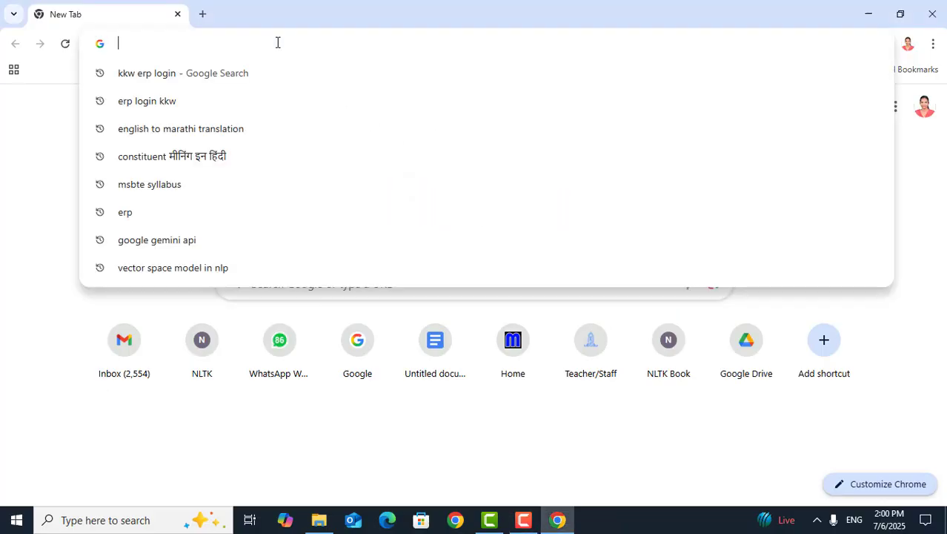
{"action": "key", "text": "Down"}
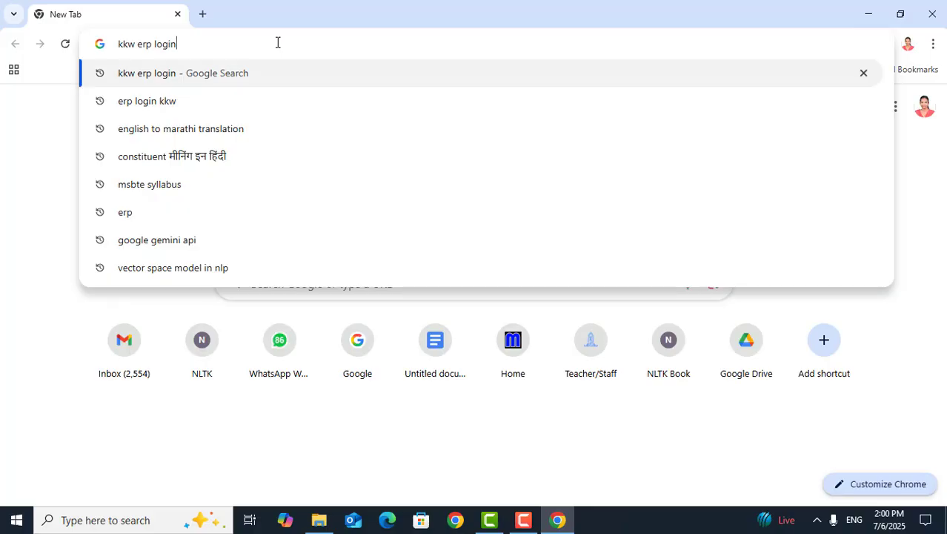
{"action": "key", "text": "Return"}
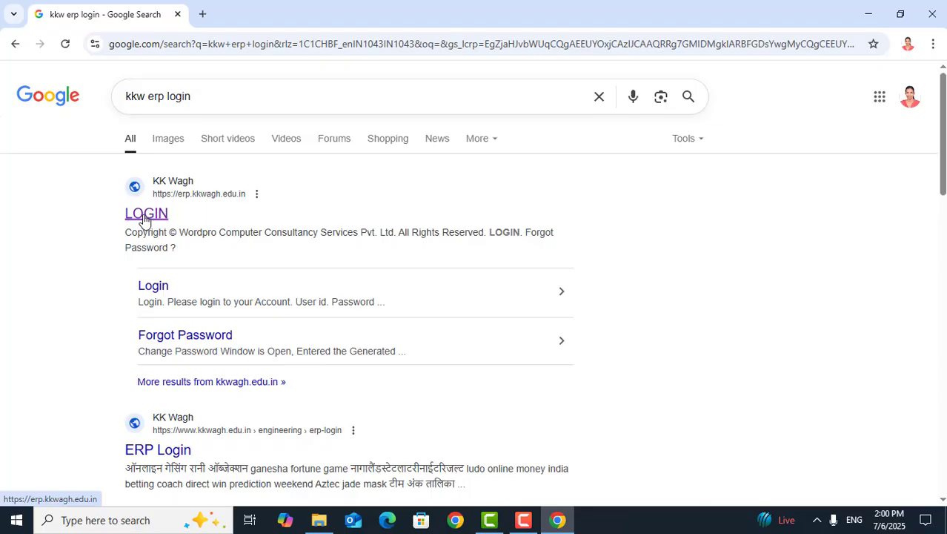
{"action": "left_click", "coordinate": [146, 215]}
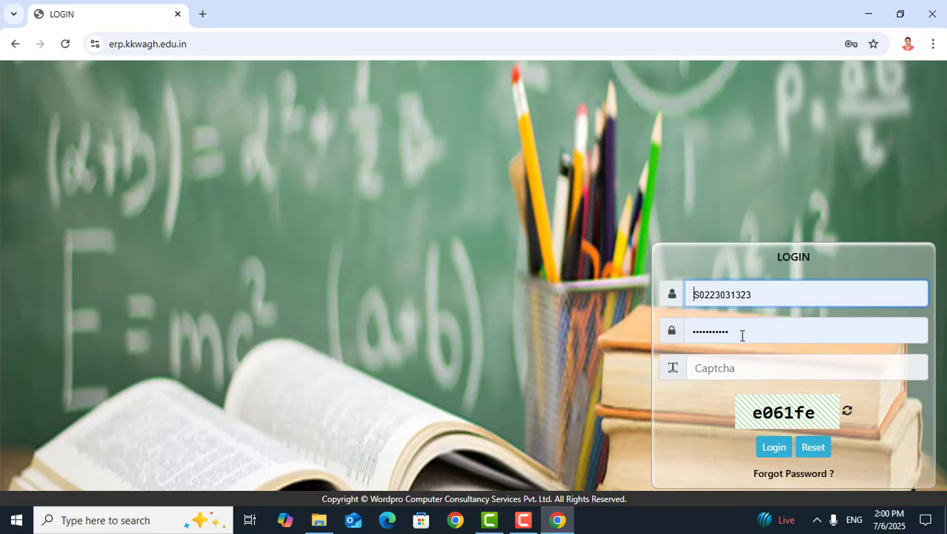
Enter the displayed captcha code alongside the prefilled student credentials and log in to the ERP.
{"action": "left_click", "coordinate": [714, 369]}
{"action": "type", "text": "e0"}
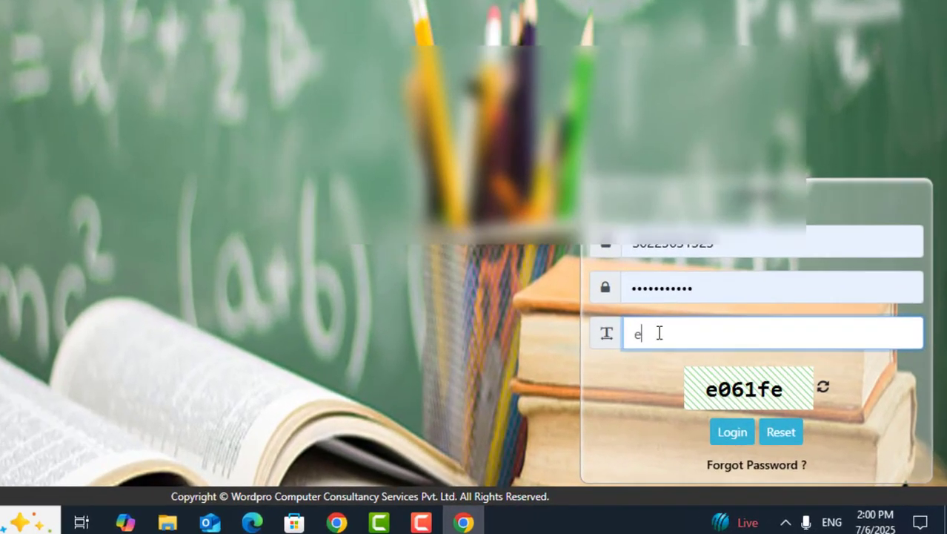
{"action": "type", "text": "61fe"}
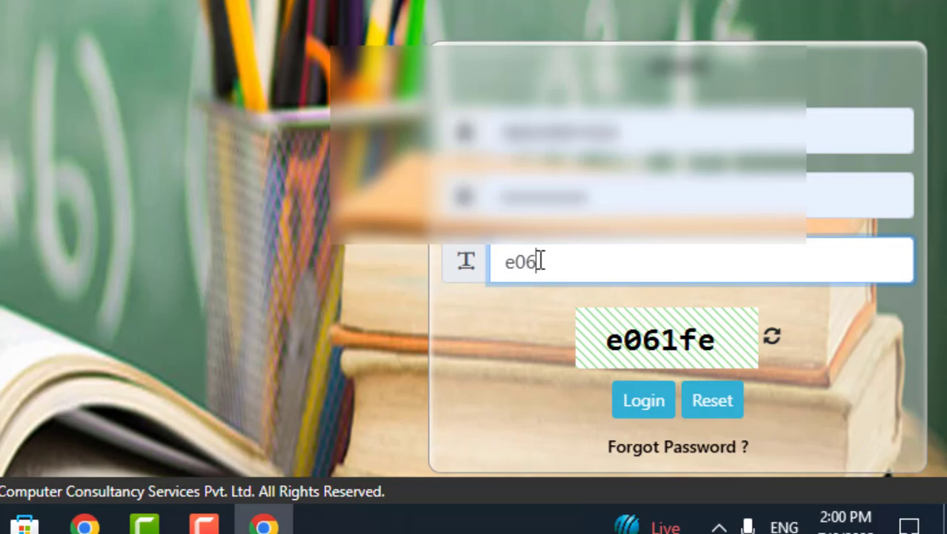
{"action": "key", "text": "Return"}
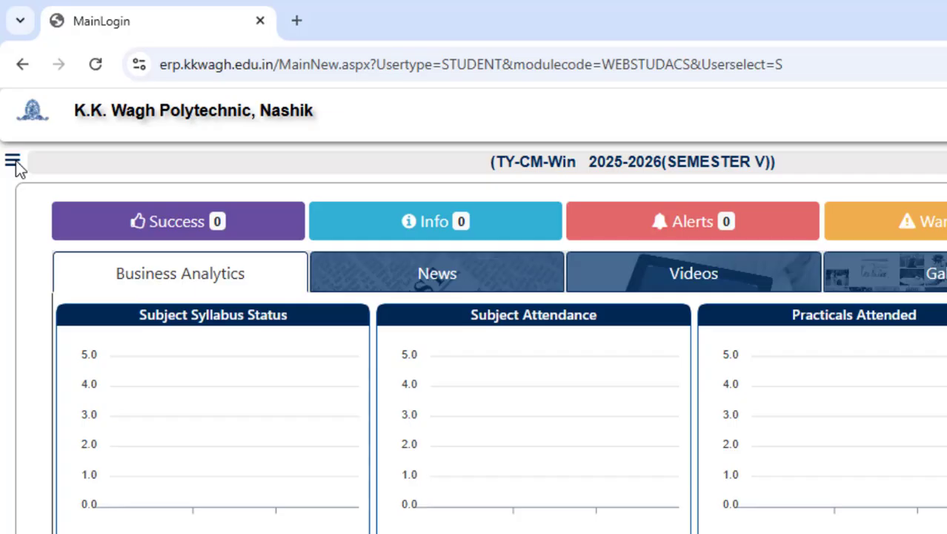
Open the Payable page under Fees in the Student Module to view the fee breakdown.
{"action": "left_click", "coordinate": [13, 162]}
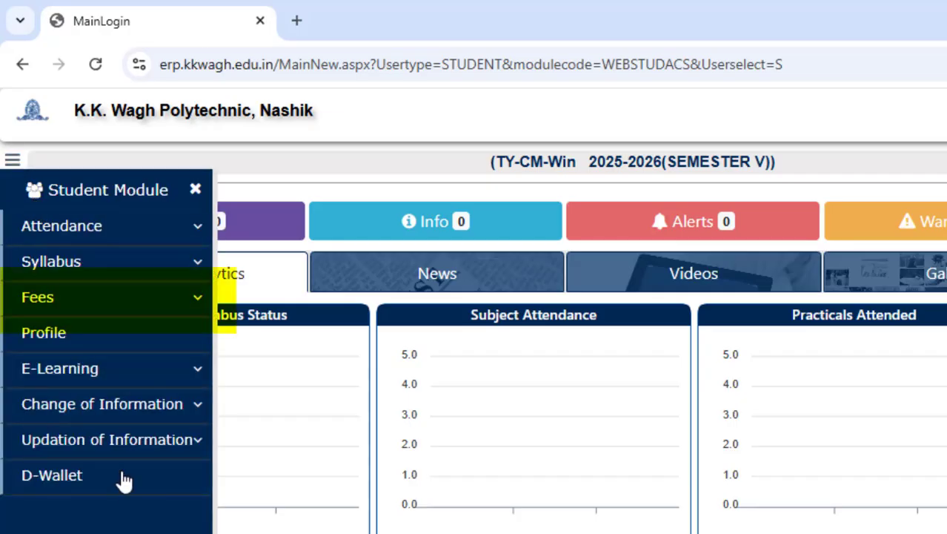
{"action": "left_click", "coordinate": [122, 307]}
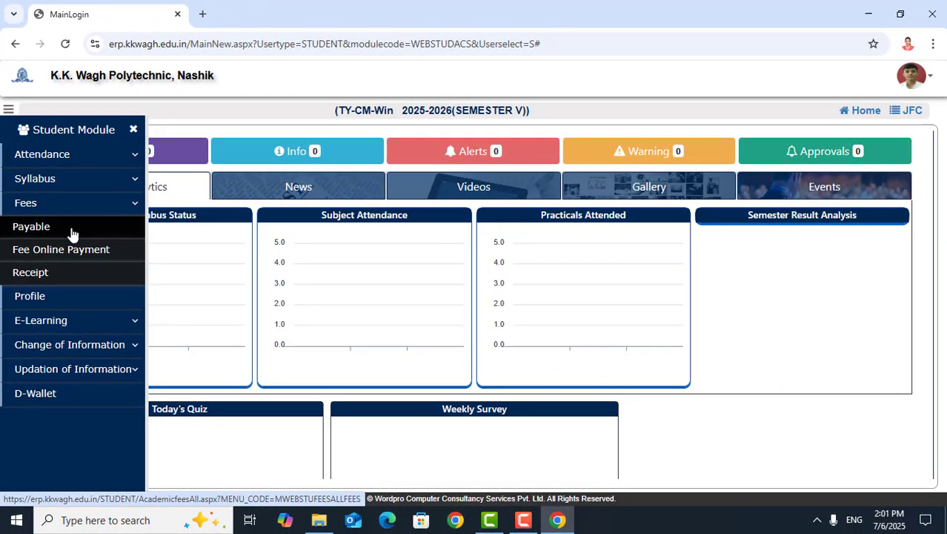
{"action": "left_click", "coordinate": [70, 232]}
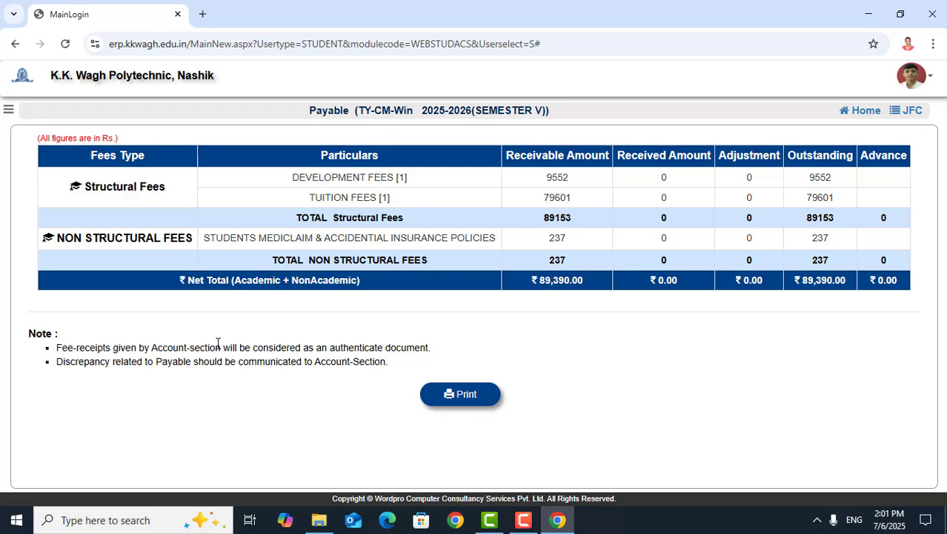
Open the Fee Online Payment page from the Fees section of the Student Module.
{"action": "left_click", "coordinate": [8, 111]}
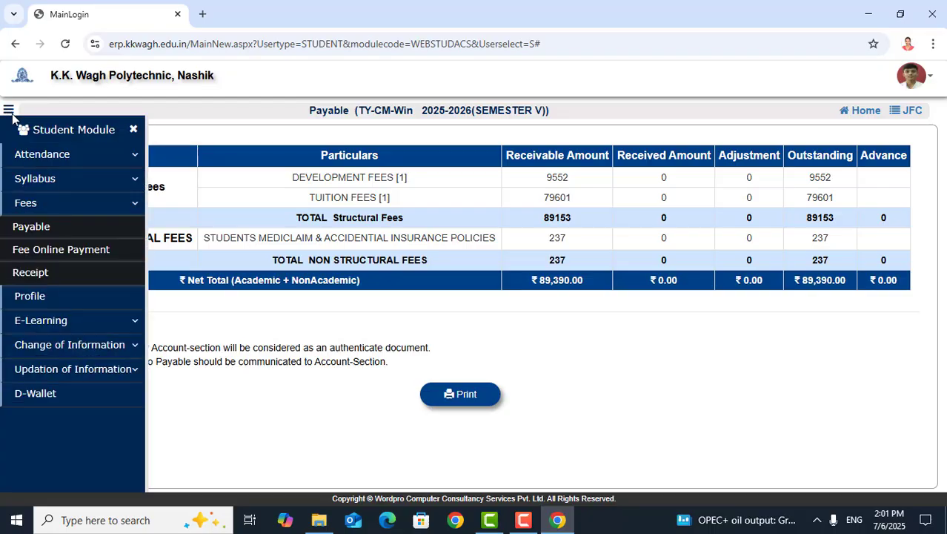
{"action": "left_click", "coordinate": [39, 256]}
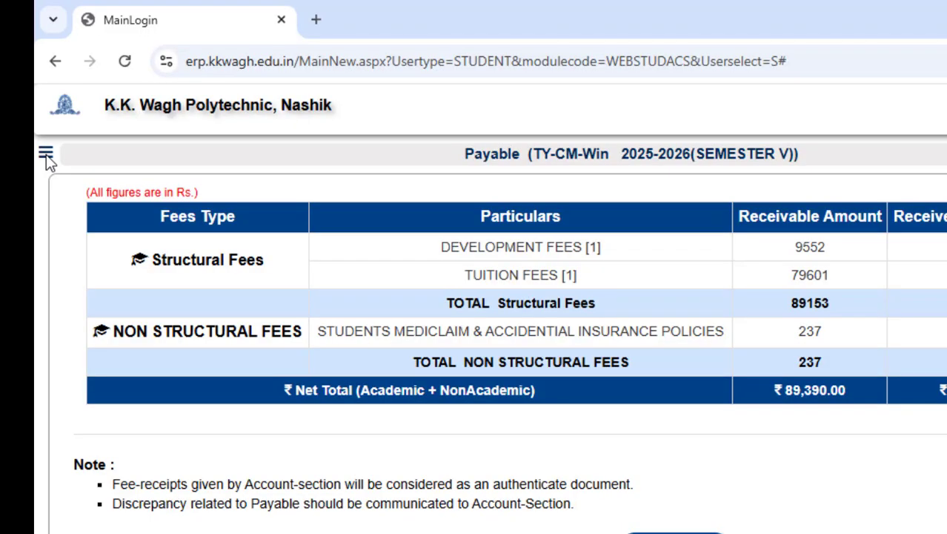
{"action": "left_click", "coordinate": [46, 154]}
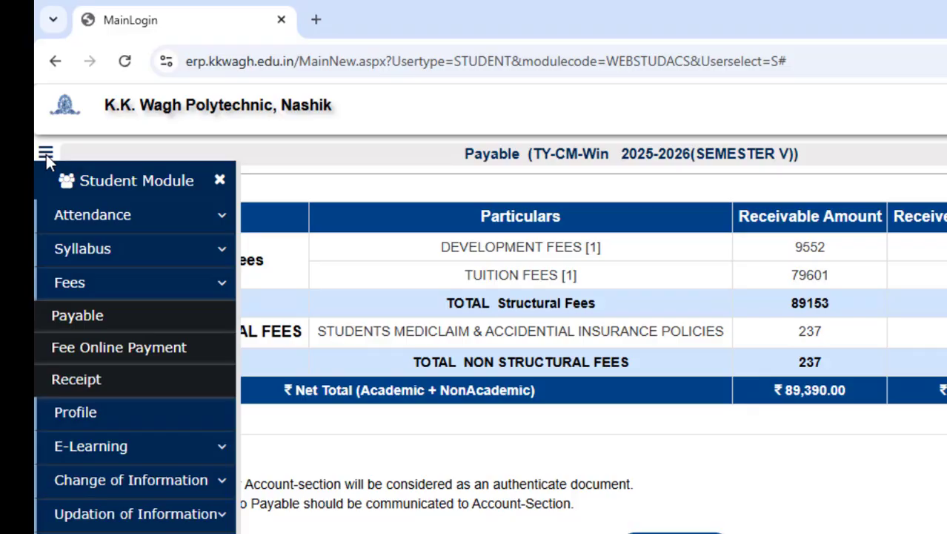
{"action": "left_click", "coordinate": [84, 349]}
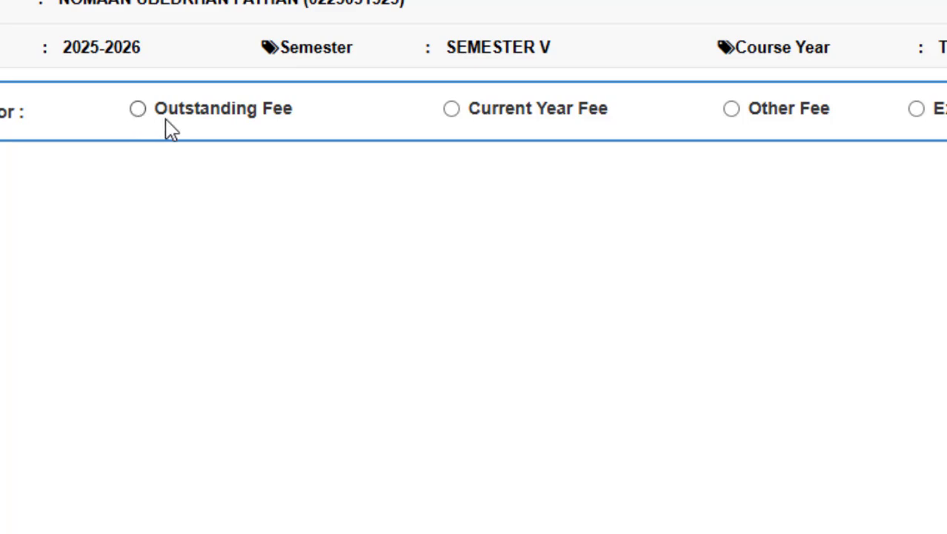
Review the fee heads listed for Current Year Fee and Other Fee on the online payment form.
{"action": "left_click", "coordinate": [452, 109]}
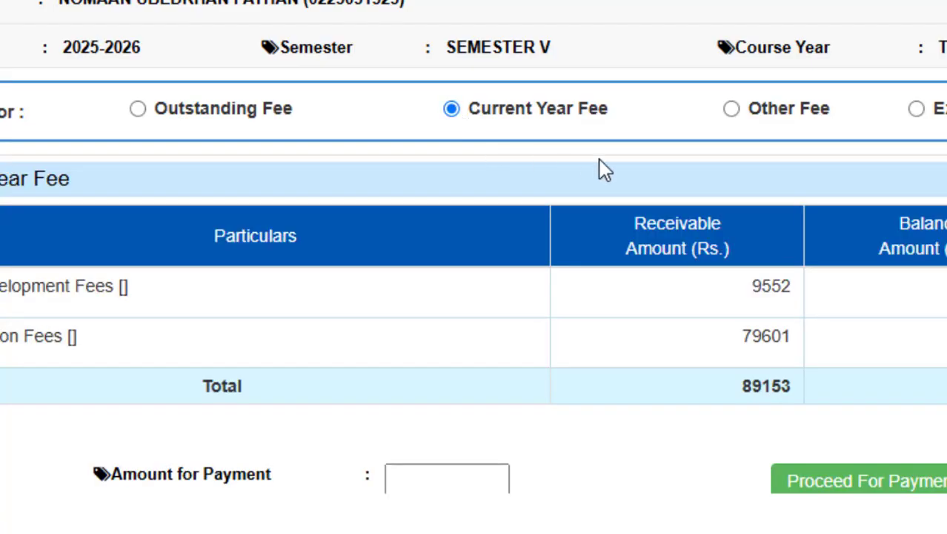
{"action": "left_click", "coordinate": [732, 110]}
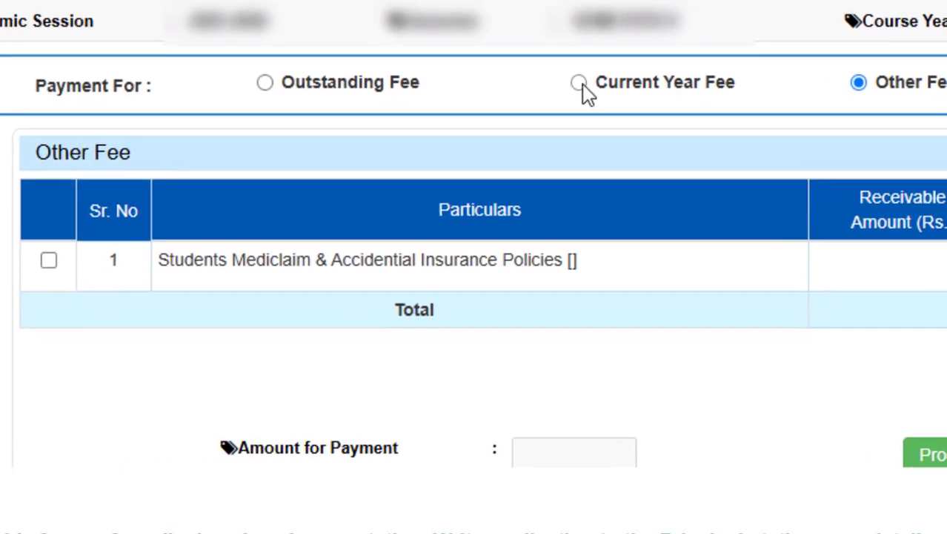
{"action": "left_click", "coordinate": [451, 108]}
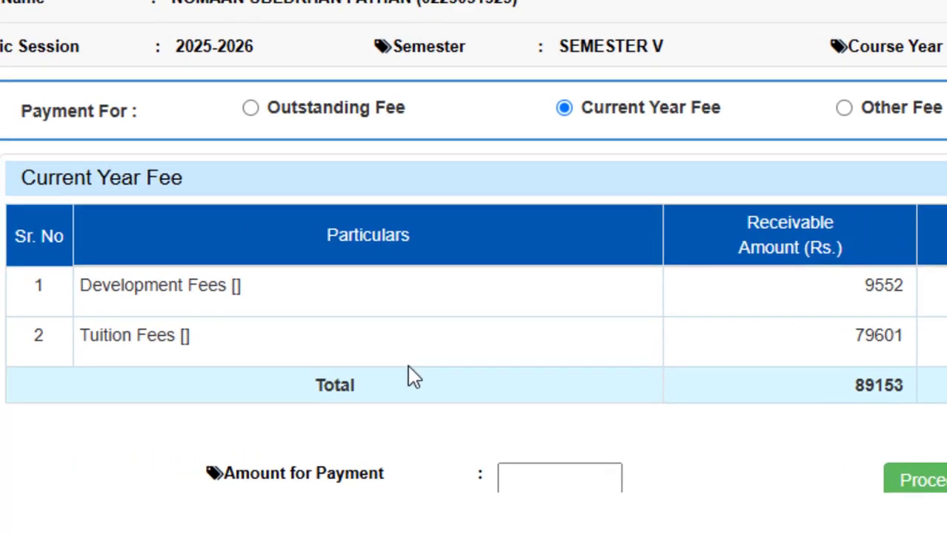
Choose Other Fee, select Students Mediclaim & Accidential Insurance Policies, and proceed for payment.
{"action": "left_click", "coordinate": [853, 109]}
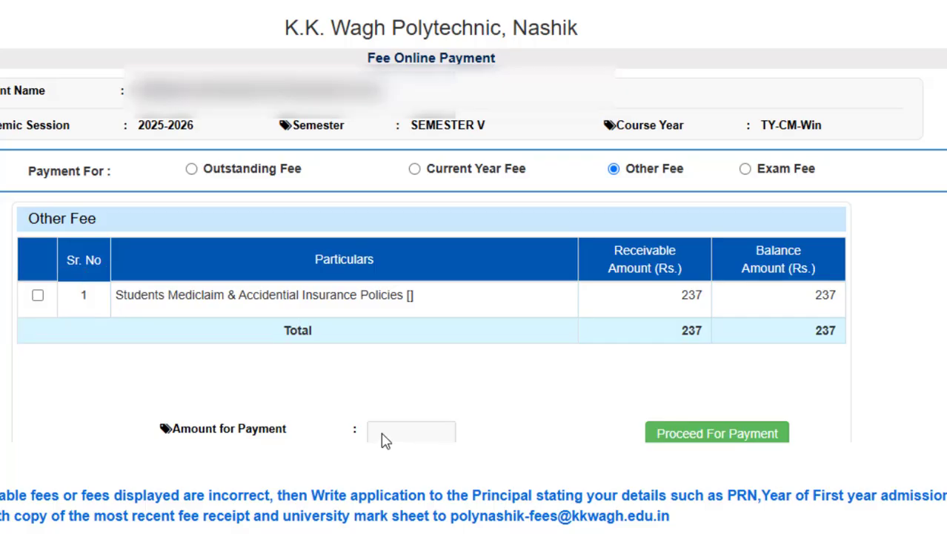
{"action": "left_click", "coordinate": [38, 296]}
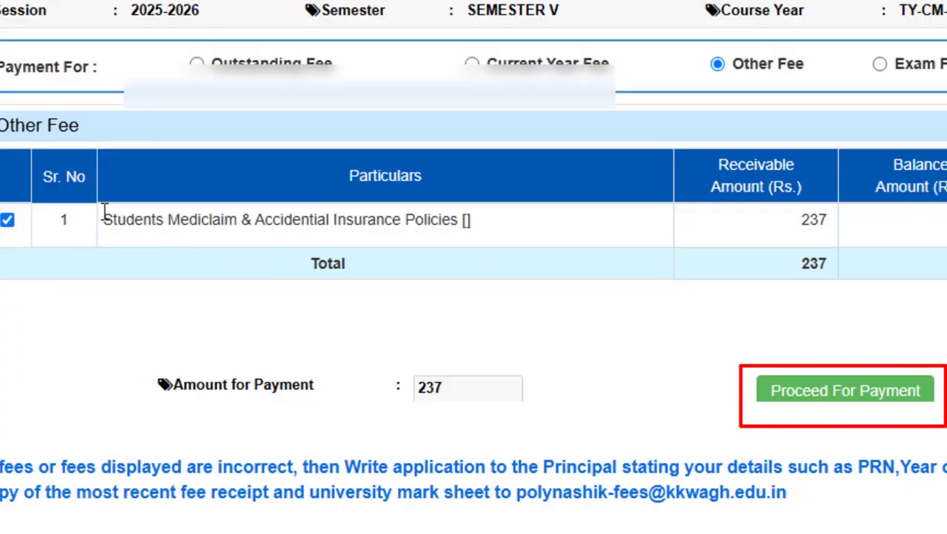
{"action": "left_click", "coordinate": [866, 397]}
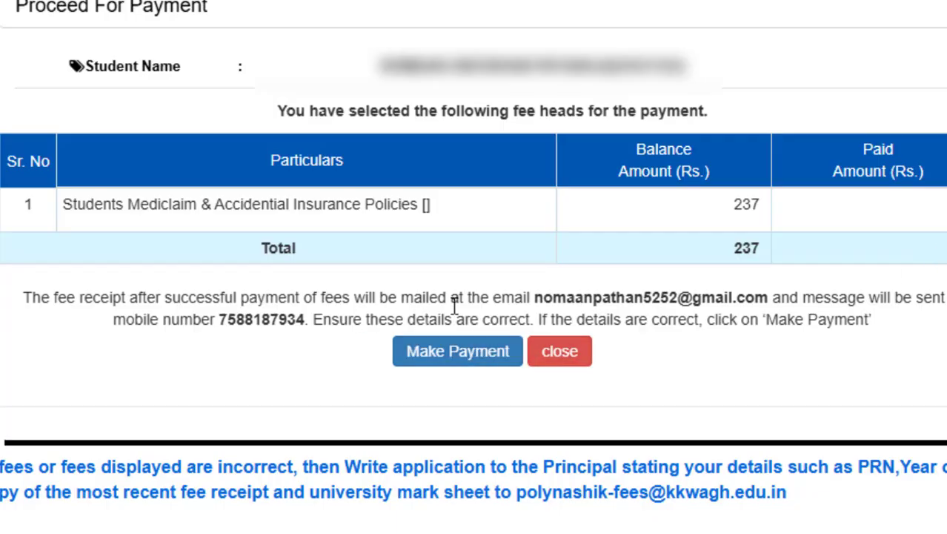
Confirm making the payment for the selected insurance fee and continue with BillDesk.
{"action": "left_click", "coordinate": [457, 360]}
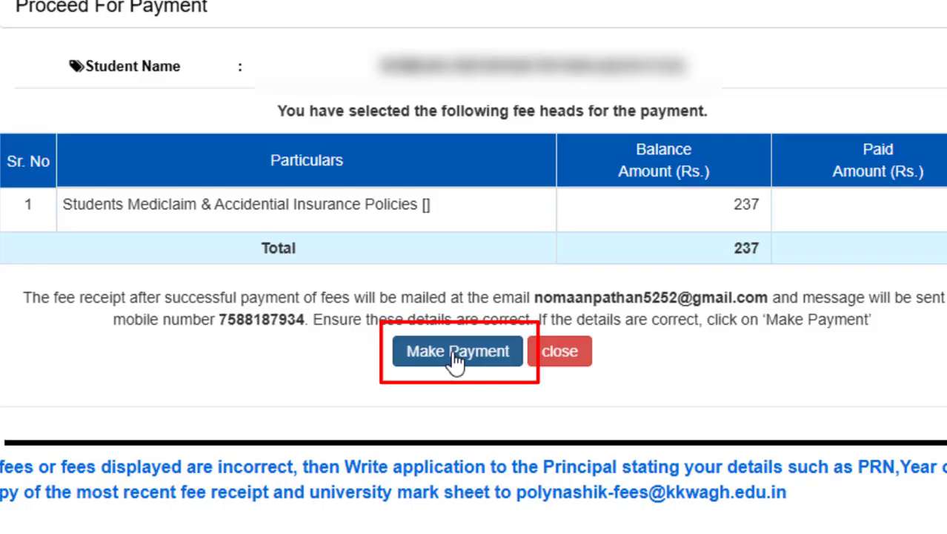
{"action": "left_click", "coordinate": [456, 354]}
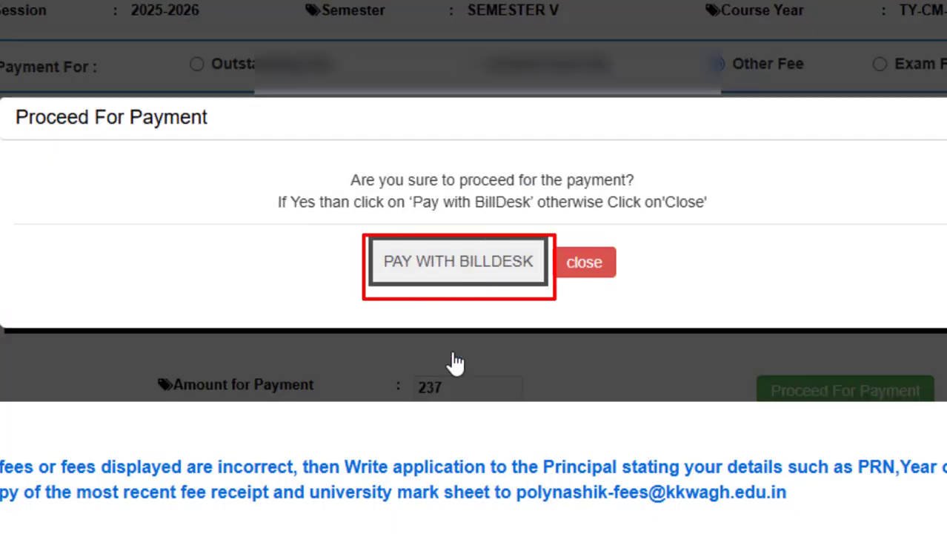
{"action": "left_click", "coordinate": [458, 271]}
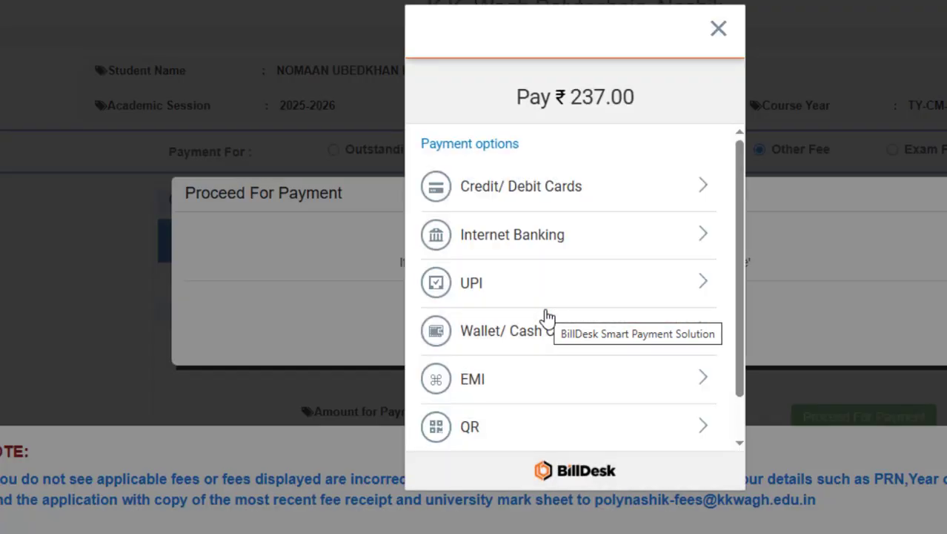
Submit the ₹237.00 payment by UPI through PhonePe, using the payer's virtual payment address.
{"action": "scroll", "coordinate": [557, 141], "scroll_direction": "down", "scroll_amount": 1}
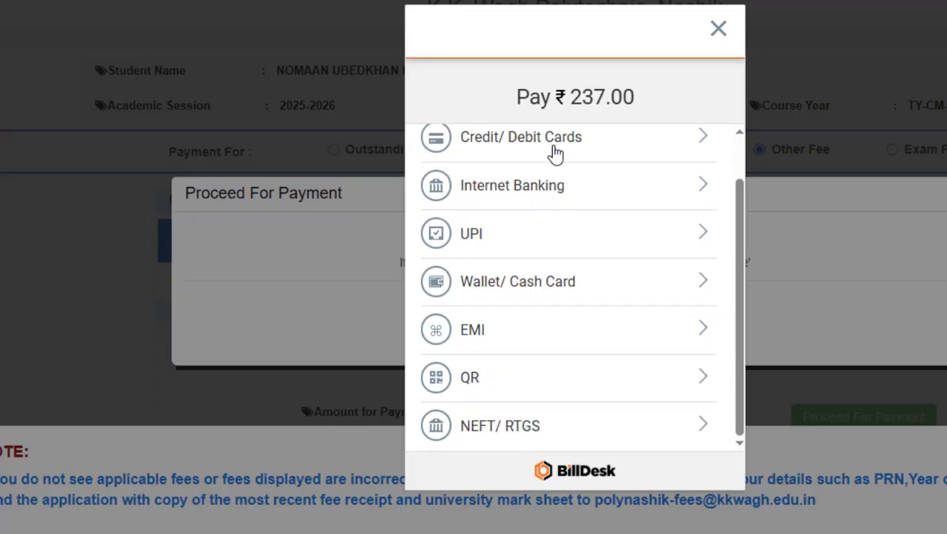
{"action": "scroll", "coordinate": [555, 154], "scroll_direction": "up", "scroll_amount": 1}
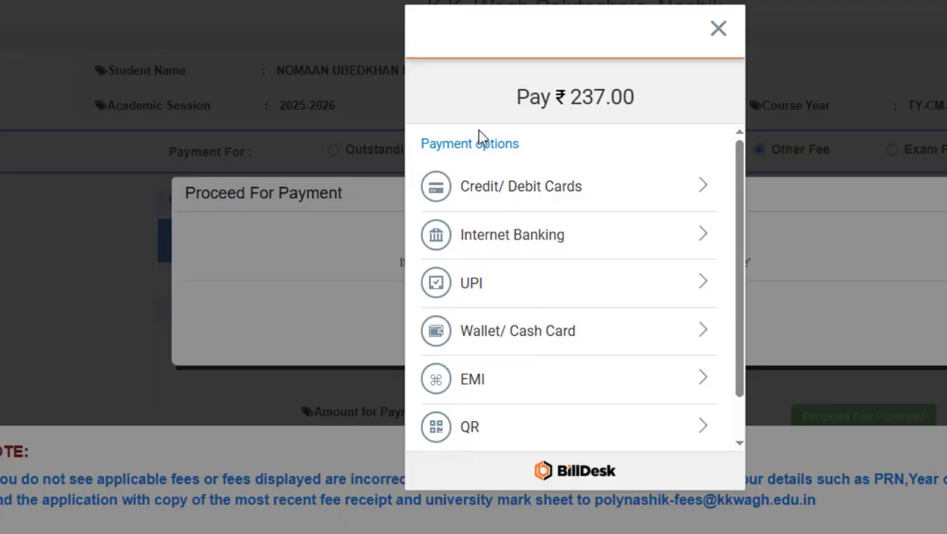
{"action": "scroll", "coordinate": [600, 285], "scroll_direction": "down", "scroll_amount": 1}
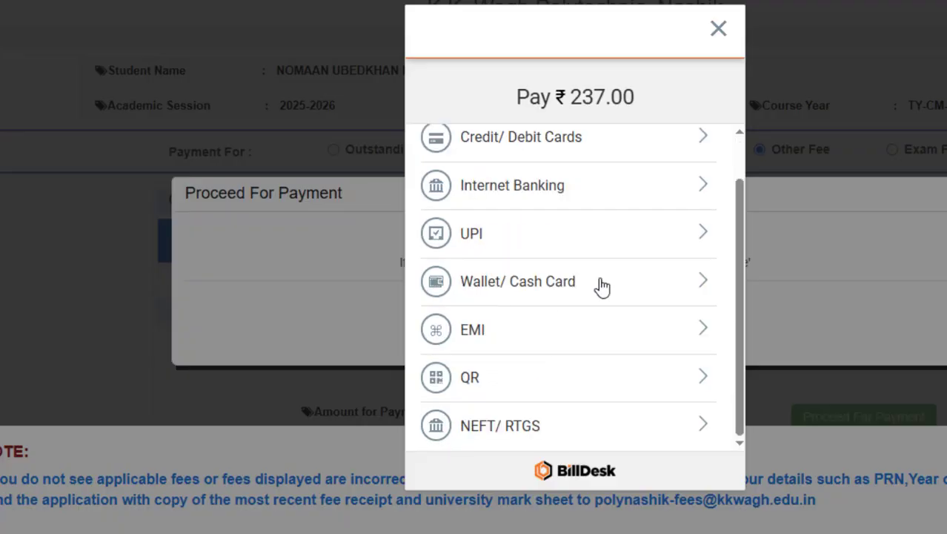
{"action": "left_click", "coordinate": [577, 239]}
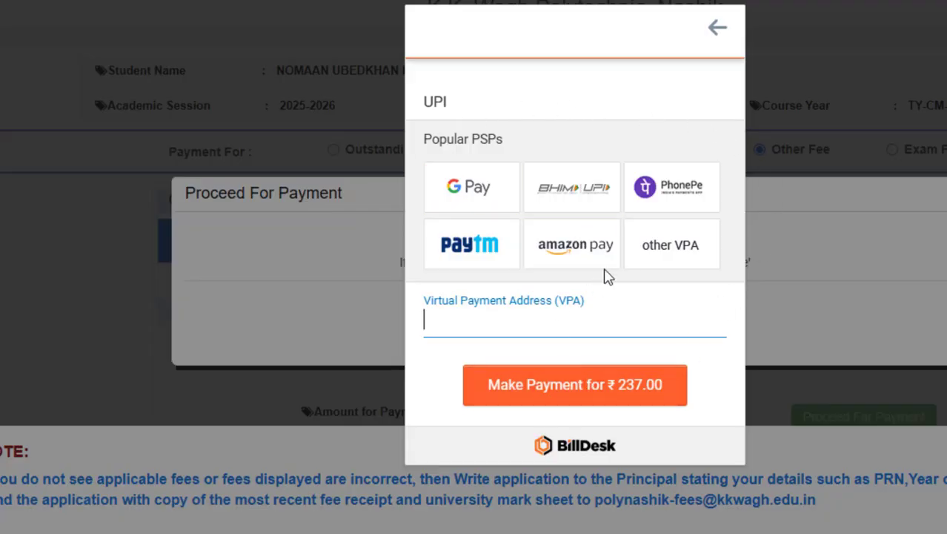
{"action": "left_click", "coordinate": [672, 190]}
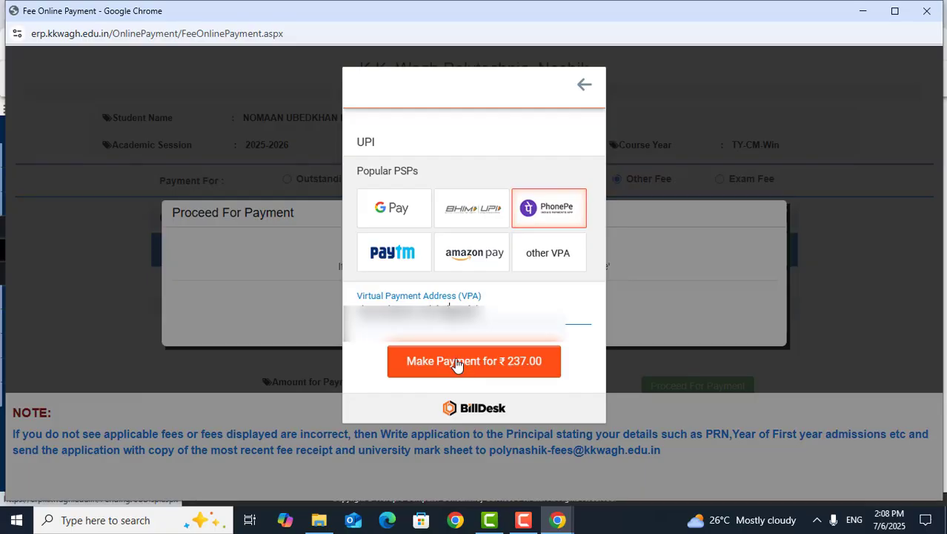
{"action": "left_click", "coordinate": [457, 362]}
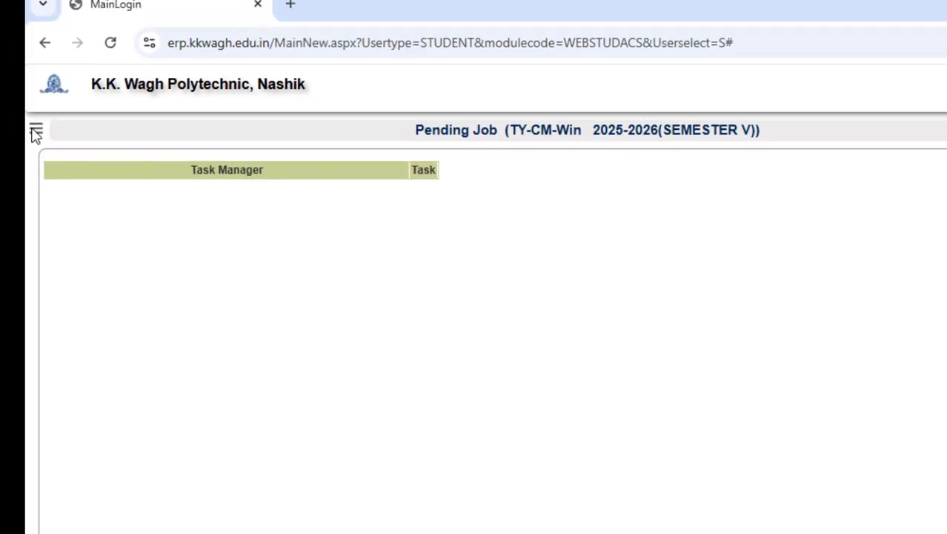
Open the fee Receipt list in the Student Module and view the receipt dated 05/07/2025.
{"action": "left_click", "coordinate": [68, 141]}
{"action": "left_click", "coordinate": [80, 264]}
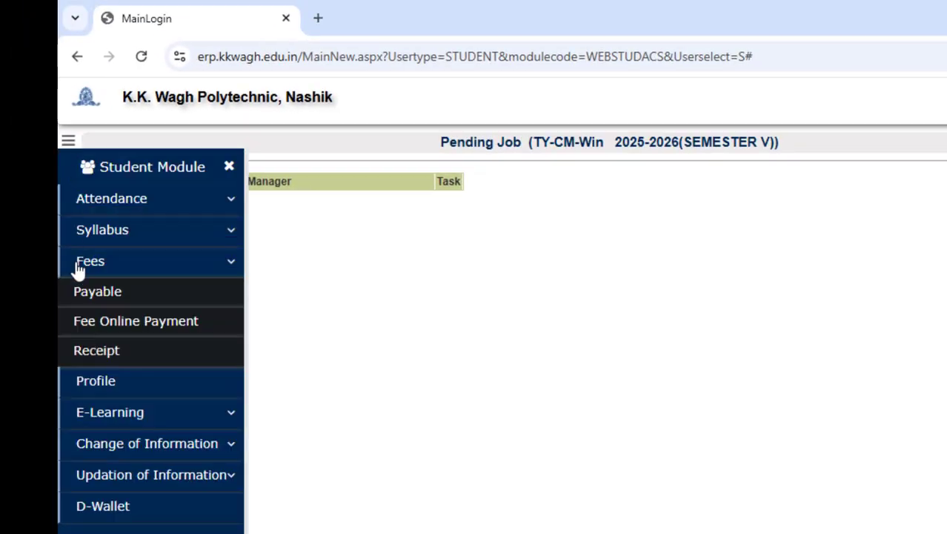
{"action": "left_click", "coordinate": [109, 361]}
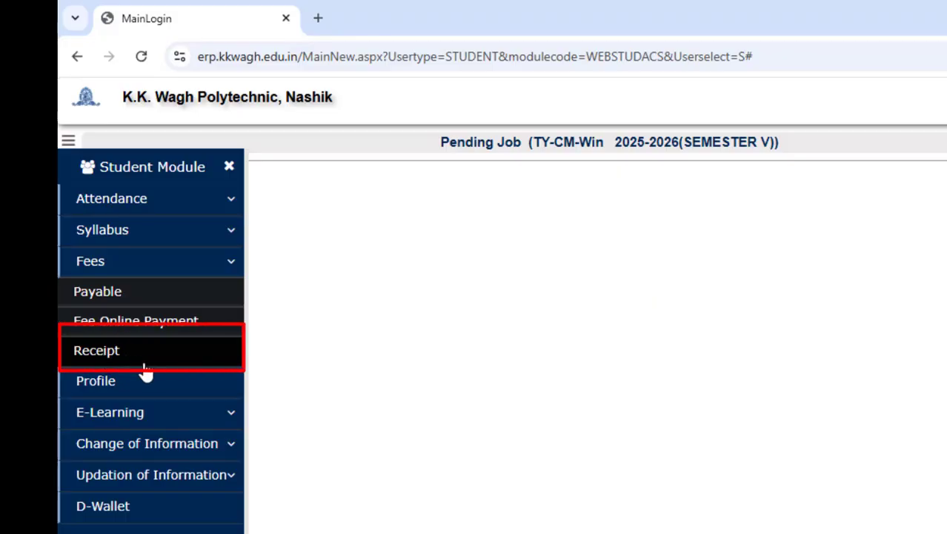
{"action": "left_click", "coordinate": [92, 358]}
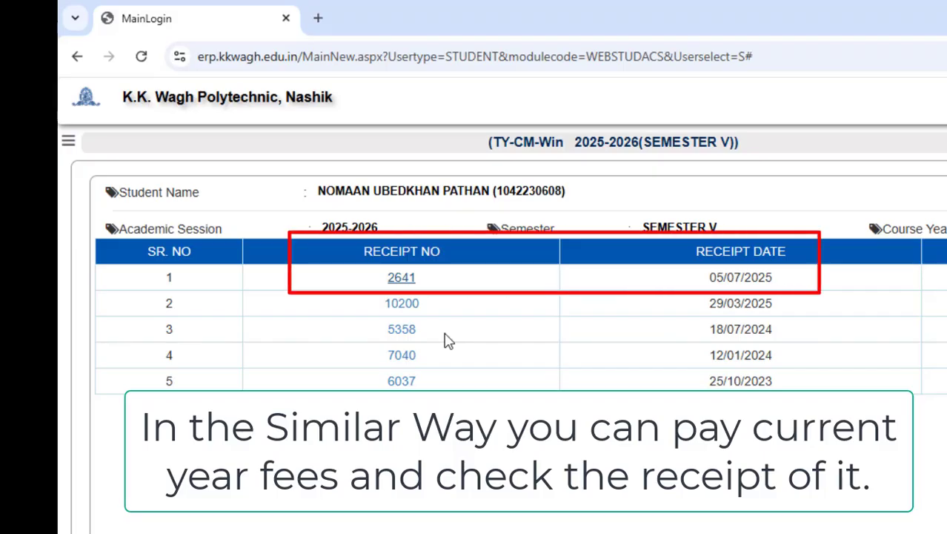
{"action": "left_click", "coordinate": [401, 280]}
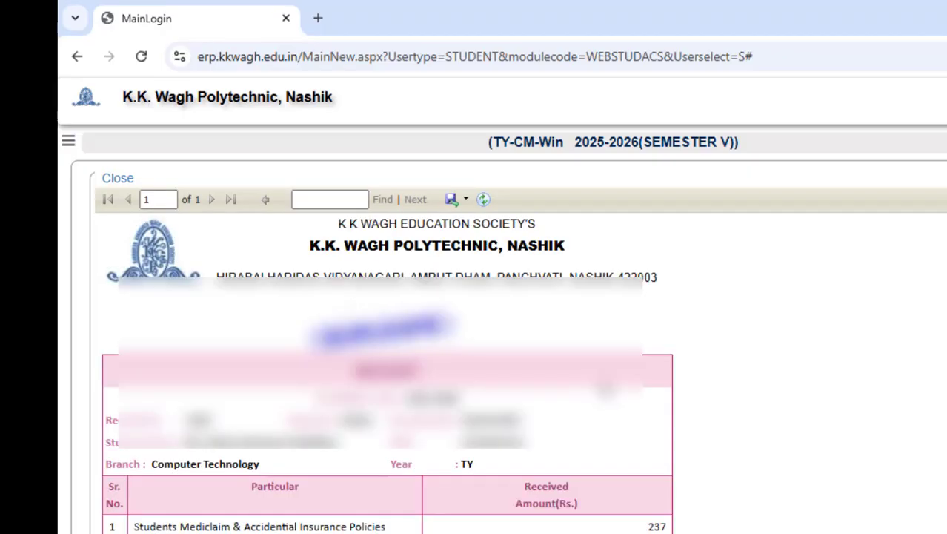
{"action": "scroll", "coordinate": [607, 391], "scroll_direction": "down", "scroll_amount": 3}
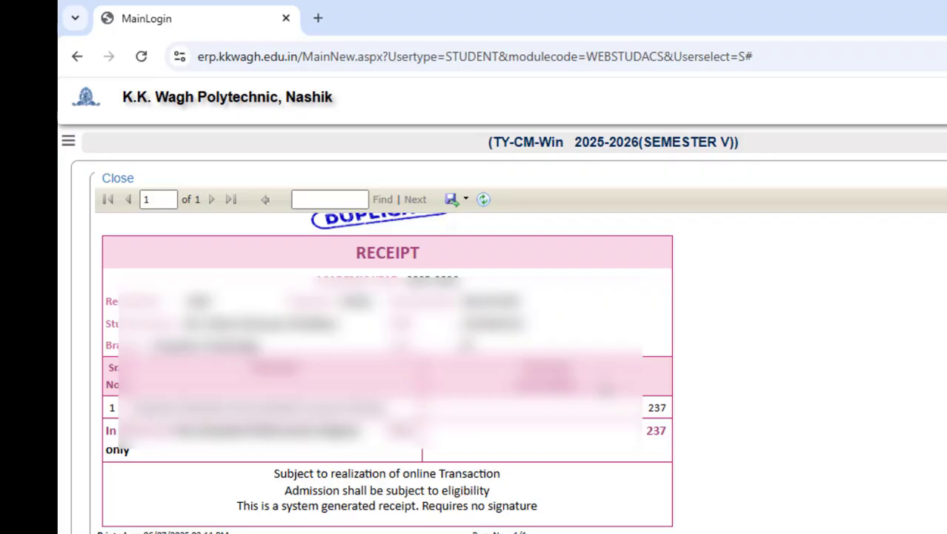